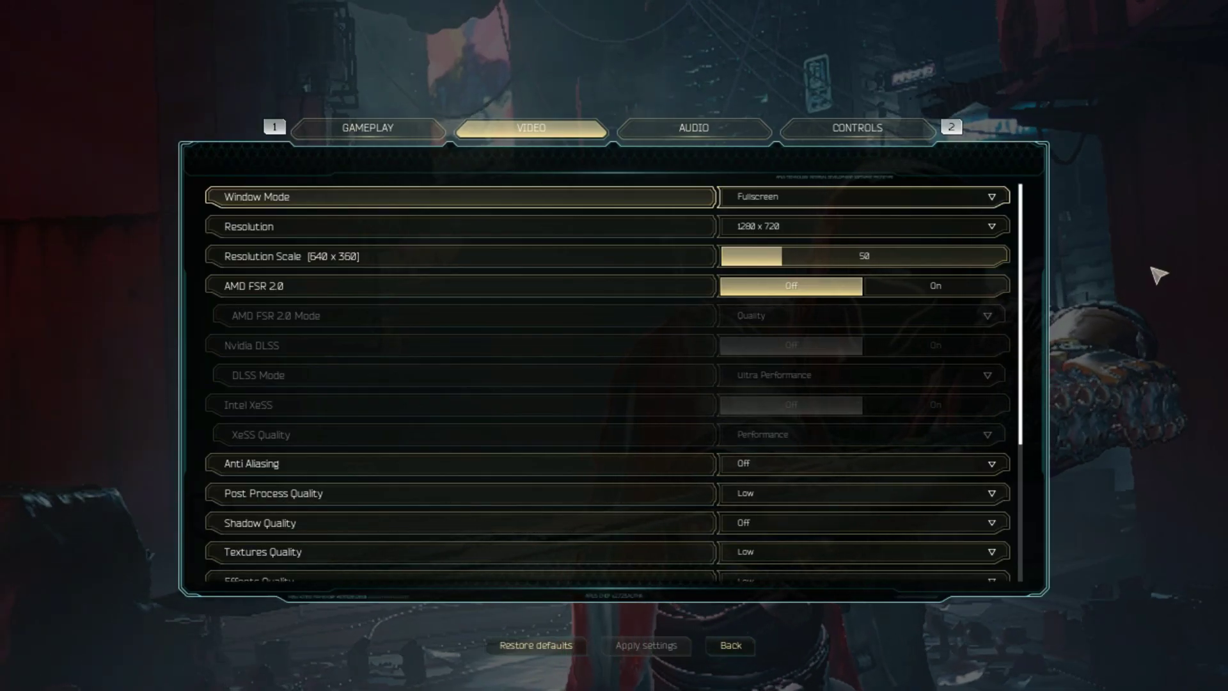
Step: Step down through Resolution, AMD FSR 2.0 and the remaining video rows to review the low settings
{"action": "key", "text": "Down"}
{"action": "key", "text": "Down"}
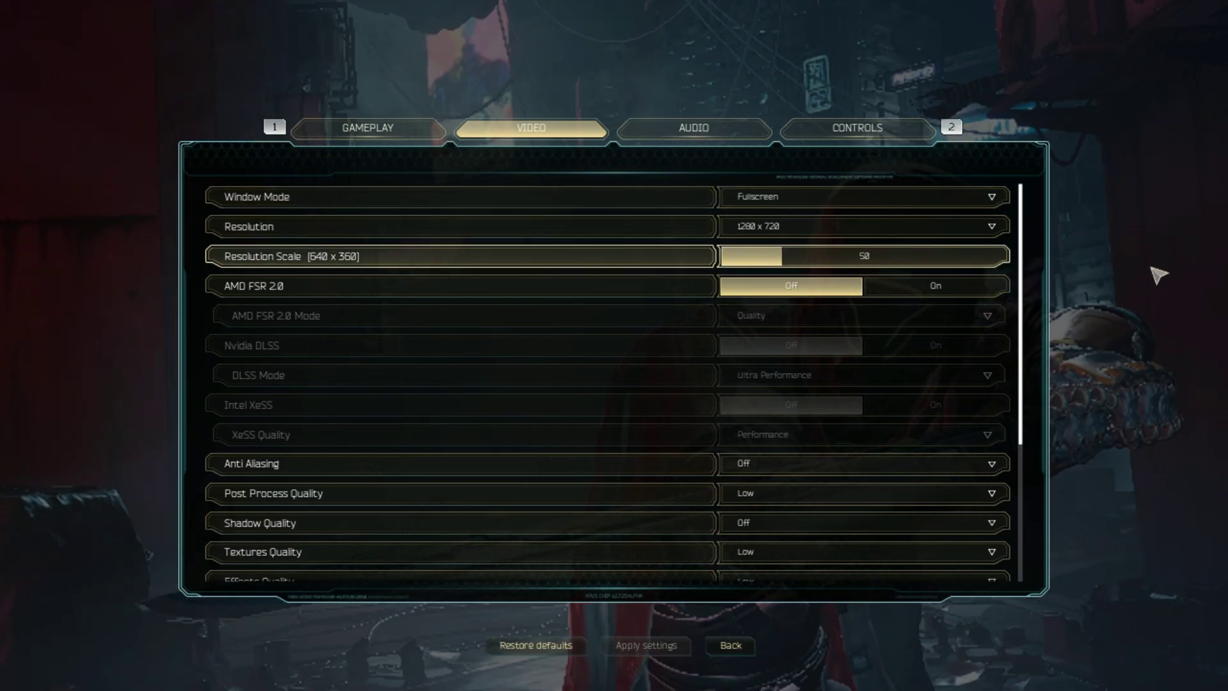
{"action": "key", "text": "Down"}
{"action": "key", "text": "Down"}
{"action": "key", "text": "Down"}
{"action": "key", "text": "Down"}
{"action": "key", "text": "Down"}
{"action": "key", "text": "Down"}
{"action": "key", "text": "Down"}
{"action": "key", "text": "Down"}
{"action": "key", "text": "Down"}
{"action": "key", "text": "Down"}
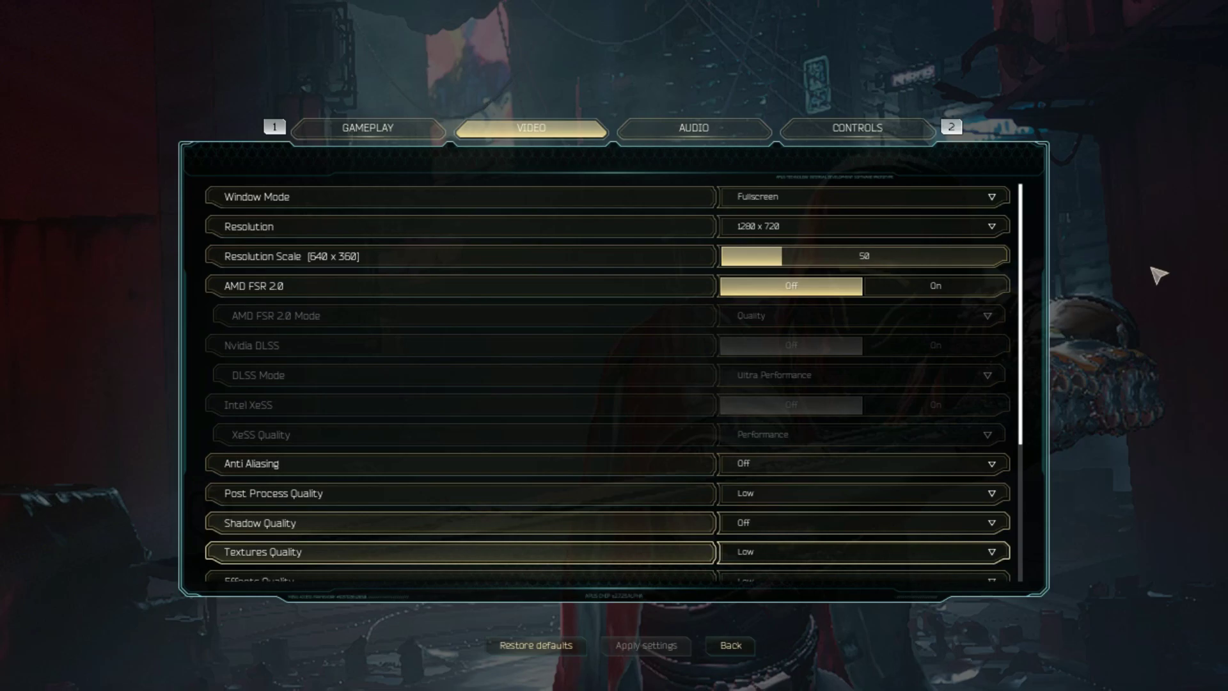
{"action": "key", "text": "Down"}
{"action": "key", "text": "Down"}
{"action": "key", "text": "Down"}
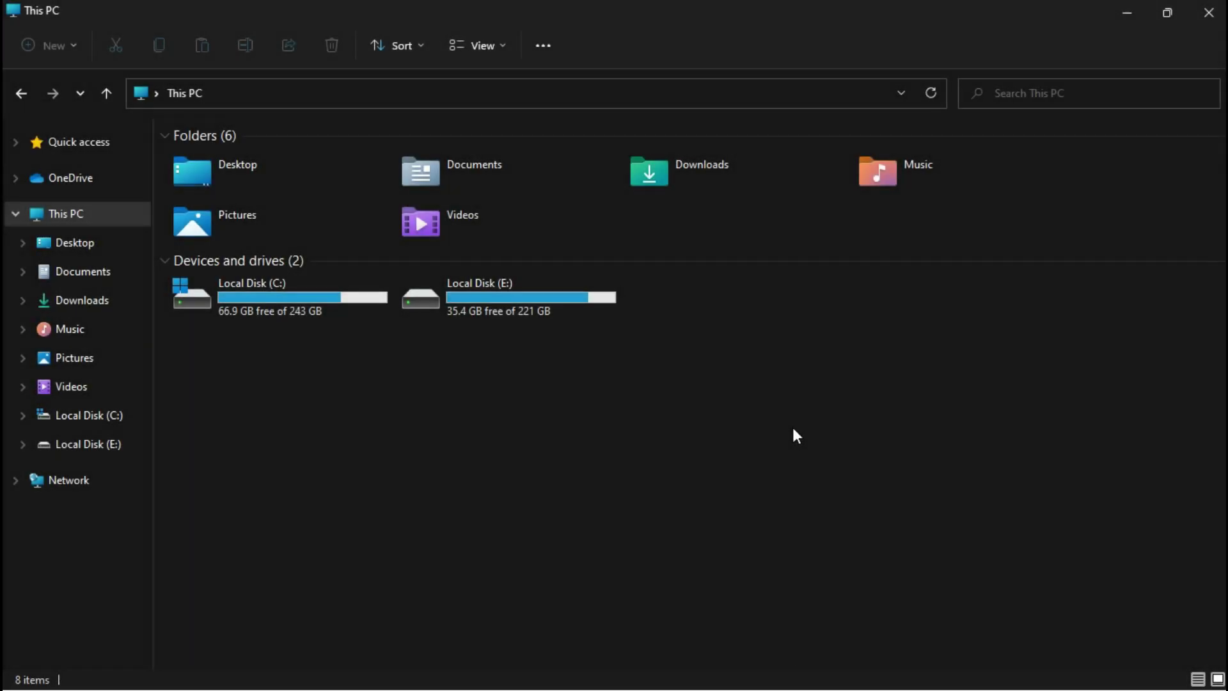
Step: Browse from Local Disk (C:) through Users, your profile and AppData into the Local folder
{"action": "double_click", "coordinate": [267, 300]}
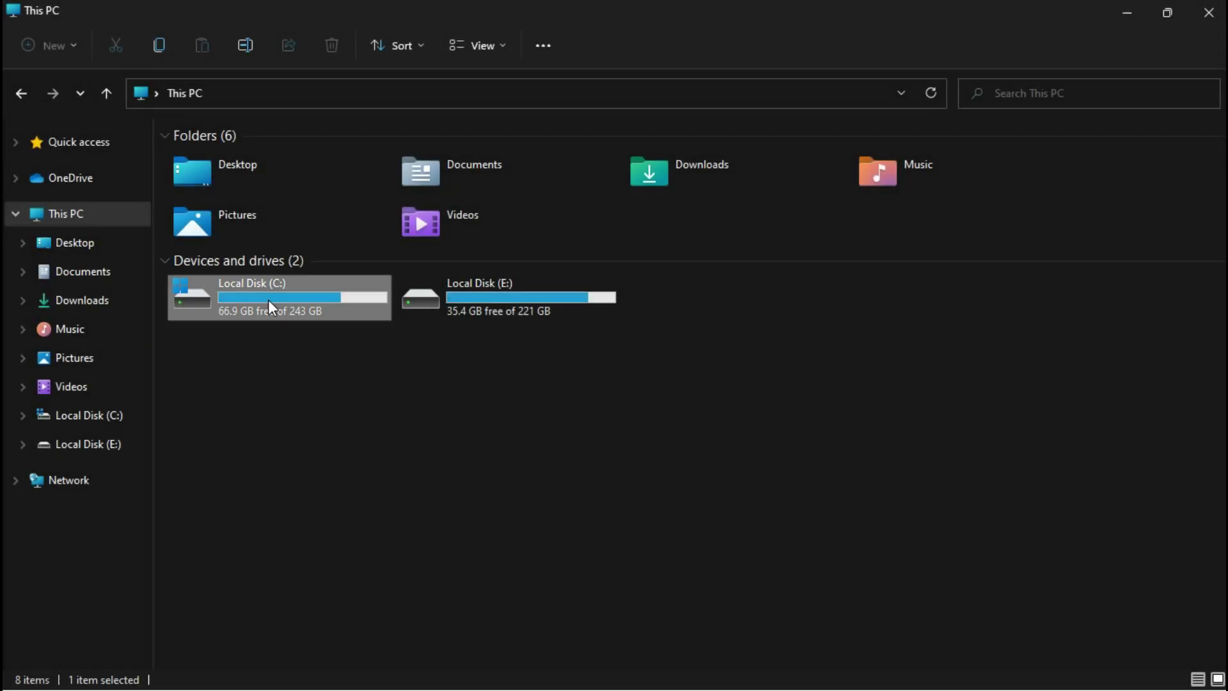
{"action": "double_click", "coordinate": [202, 497]}
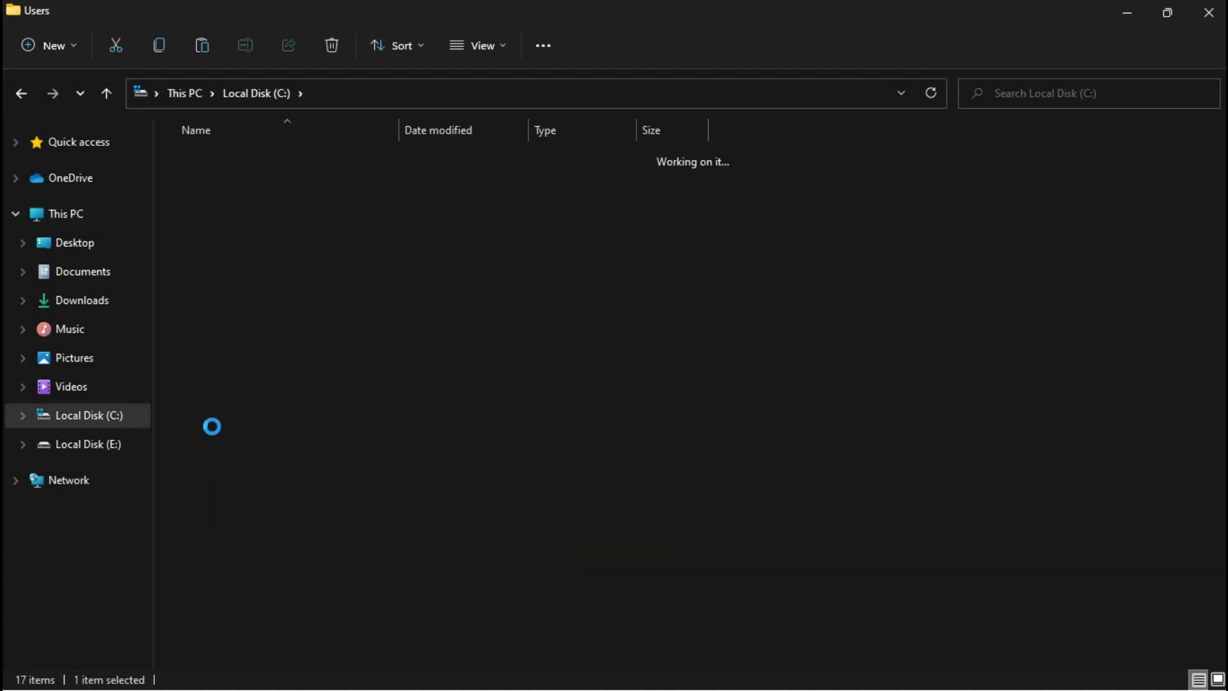
{"action": "left_click", "coordinate": [221, 220]}
{"action": "double_click", "coordinate": [221, 221]}
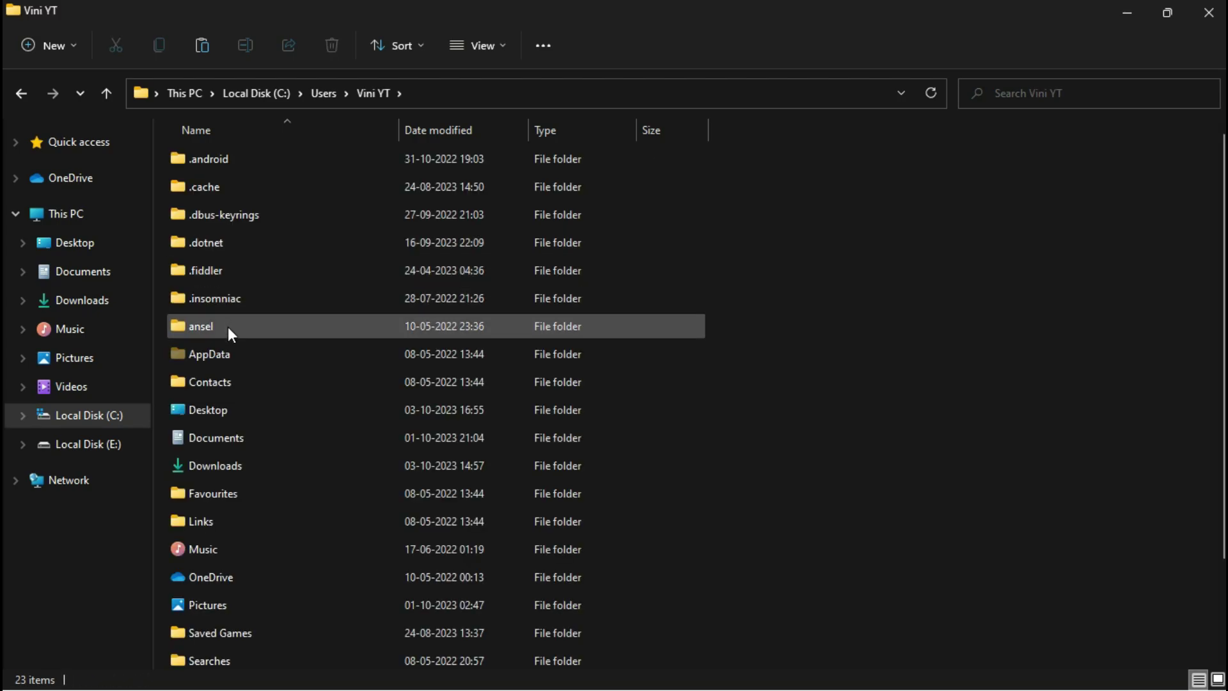
{"action": "double_click", "coordinate": [229, 356]}
{"action": "double_click", "coordinate": [258, 168]}
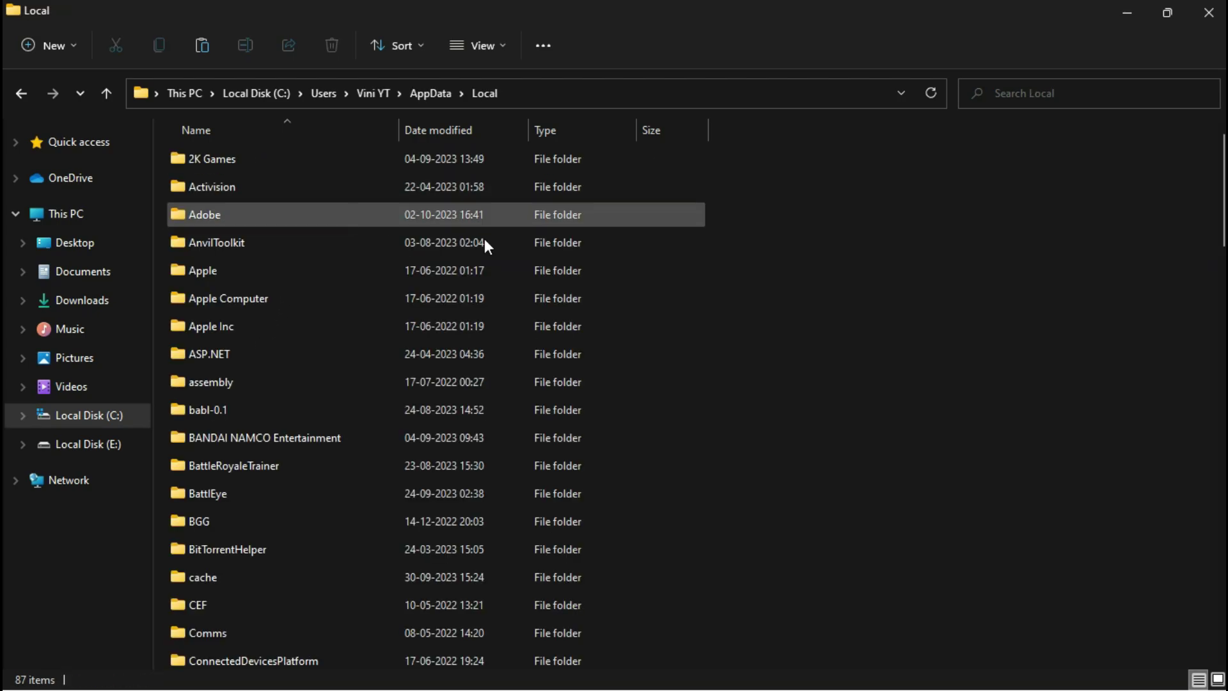
{"action": "left_click_drag", "start_coordinate": [1222, 180], "coordinate": [1144, 329]}
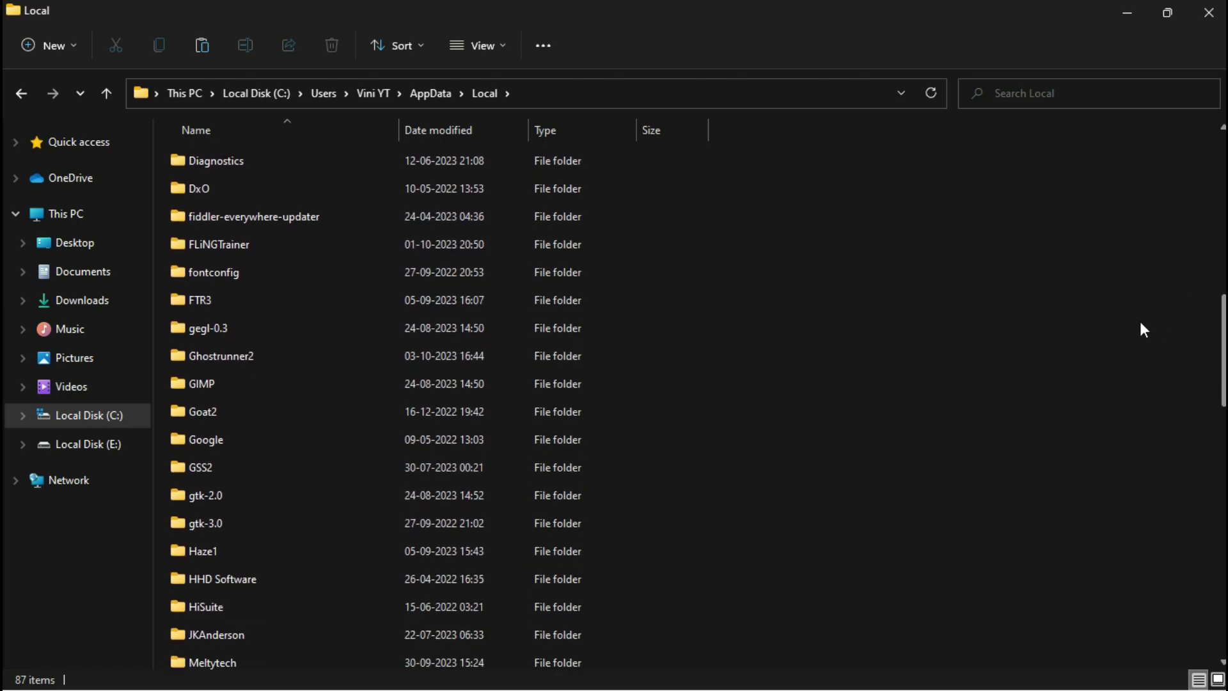
Step: Go into Ghostrunner2\Saved\Config\WindowsNoEditor and open GameUserSettings with Notepad++
{"action": "double_click", "coordinate": [234, 361]}
{"action": "double_click", "coordinate": [225, 170]}
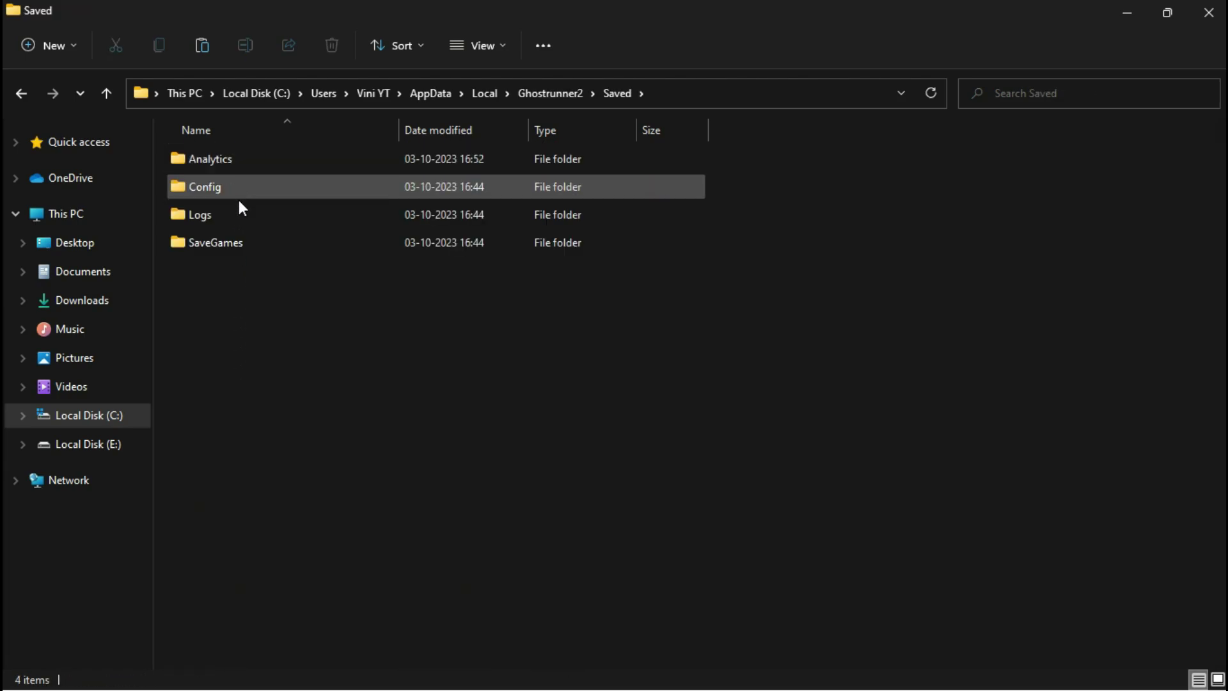
{"action": "double_click", "coordinate": [239, 186]}
{"action": "double_click", "coordinate": [252, 186]}
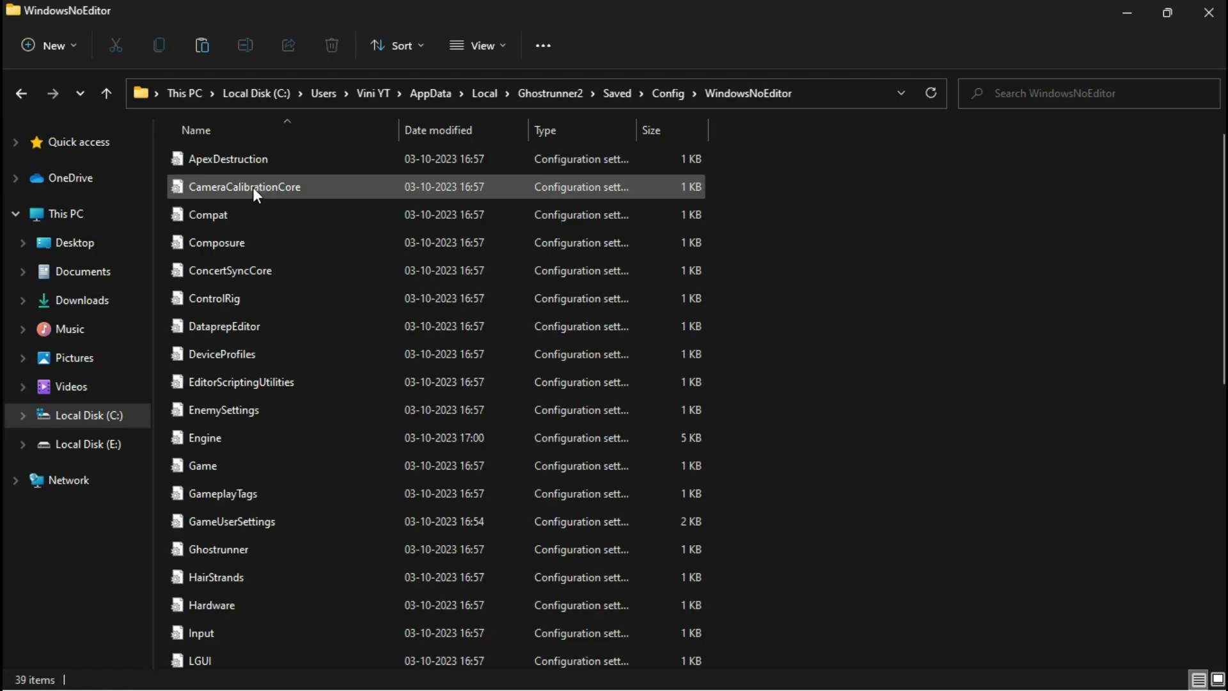
{"action": "right_click", "coordinate": [230, 516]}
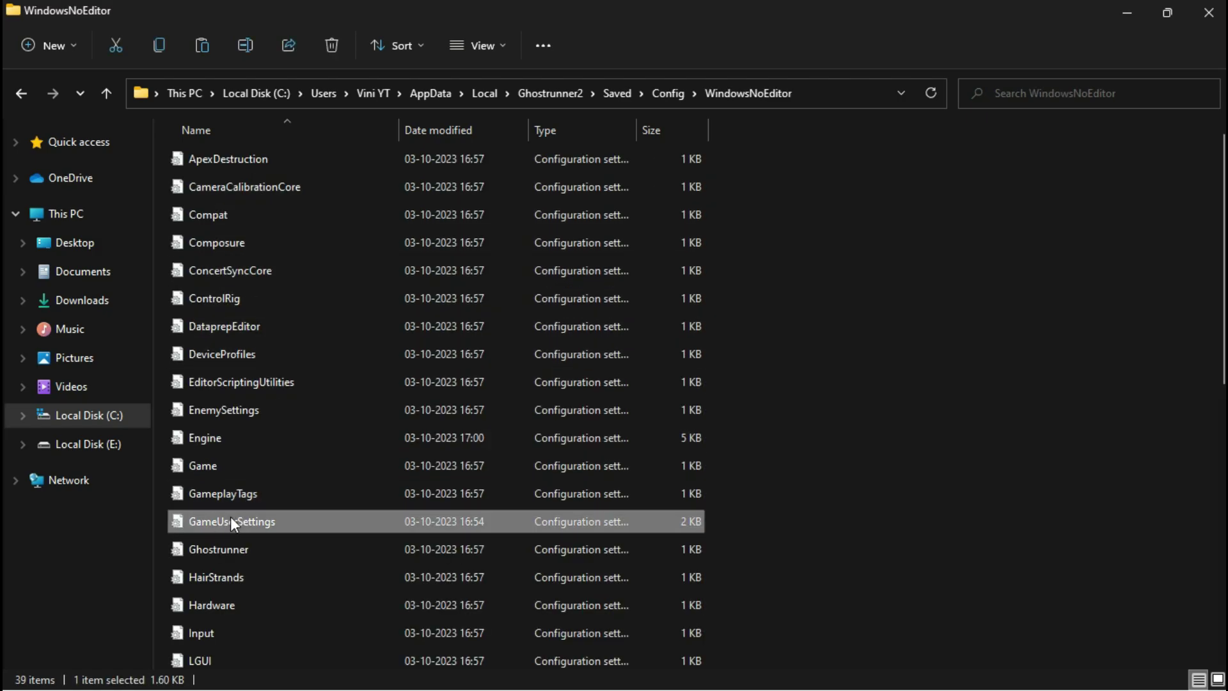
{"action": "mouse_move", "coordinate": [358, 309]}
{"action": "left_click", "coordinate": [569, 341]}
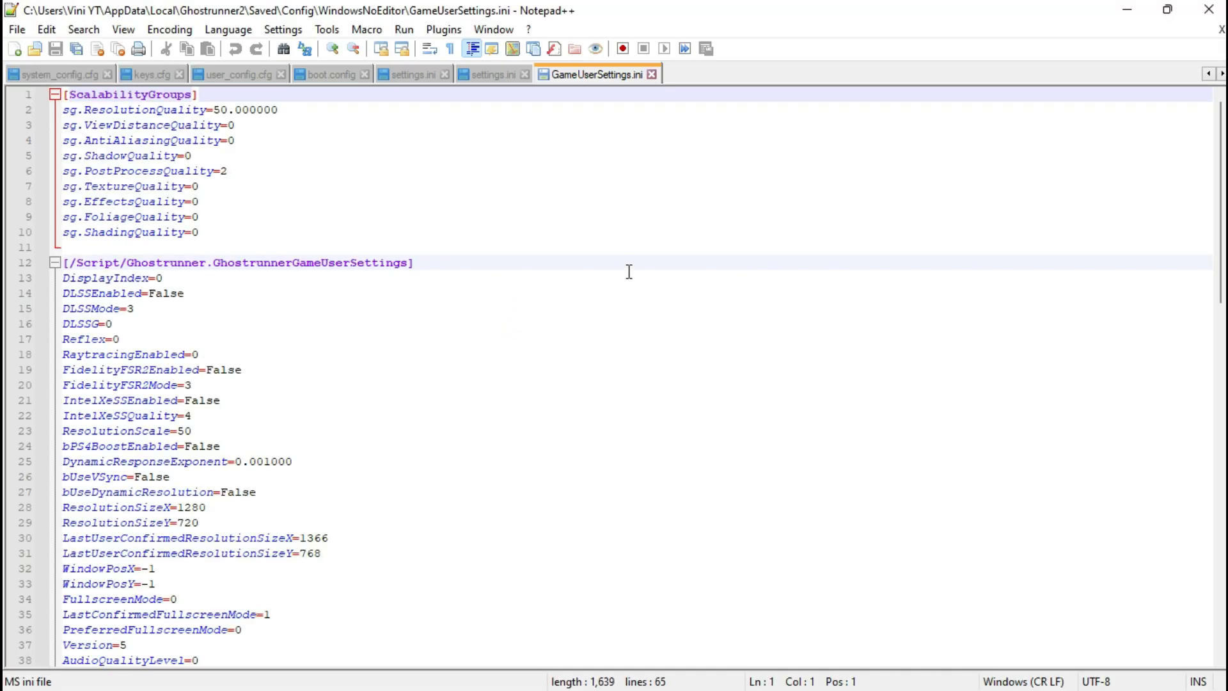
Step: Change sg.PostProcessQuality from 2 to 0 and check the ResolutionSizeX/Y lines
{"action": "left_click_drag", "start_coordinate": [236, 233], "coordinate": [49, 97]}
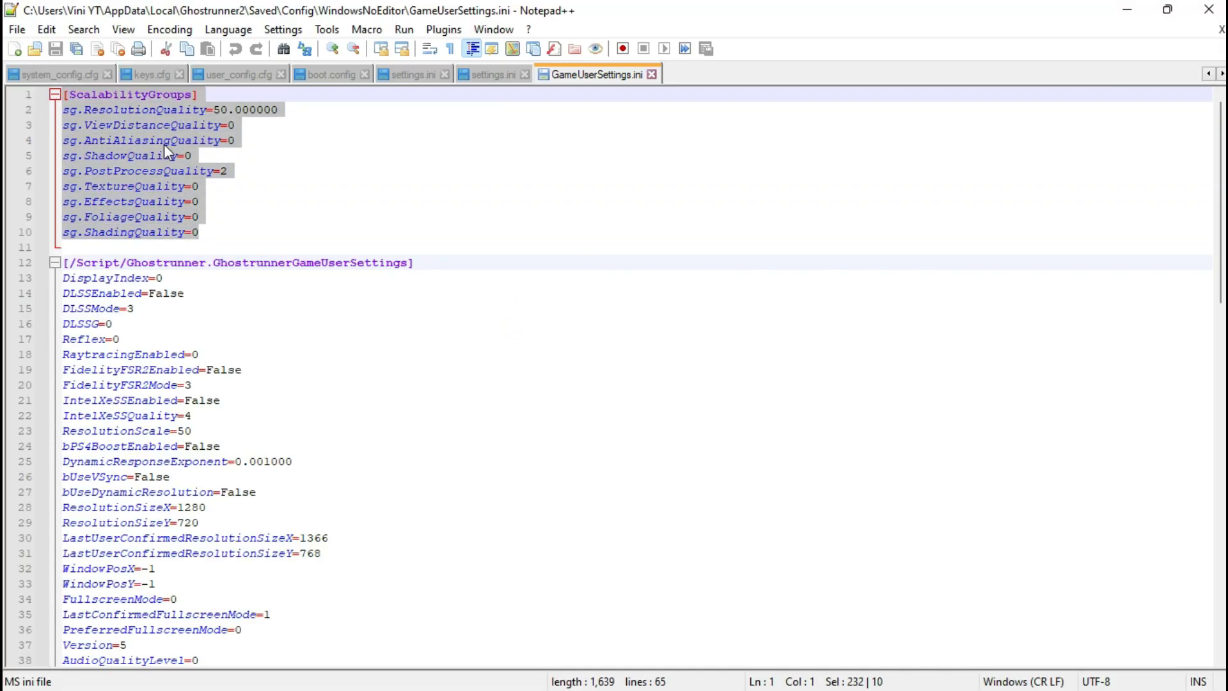
{"action": "left_click", "coordinate": [235, 171]}
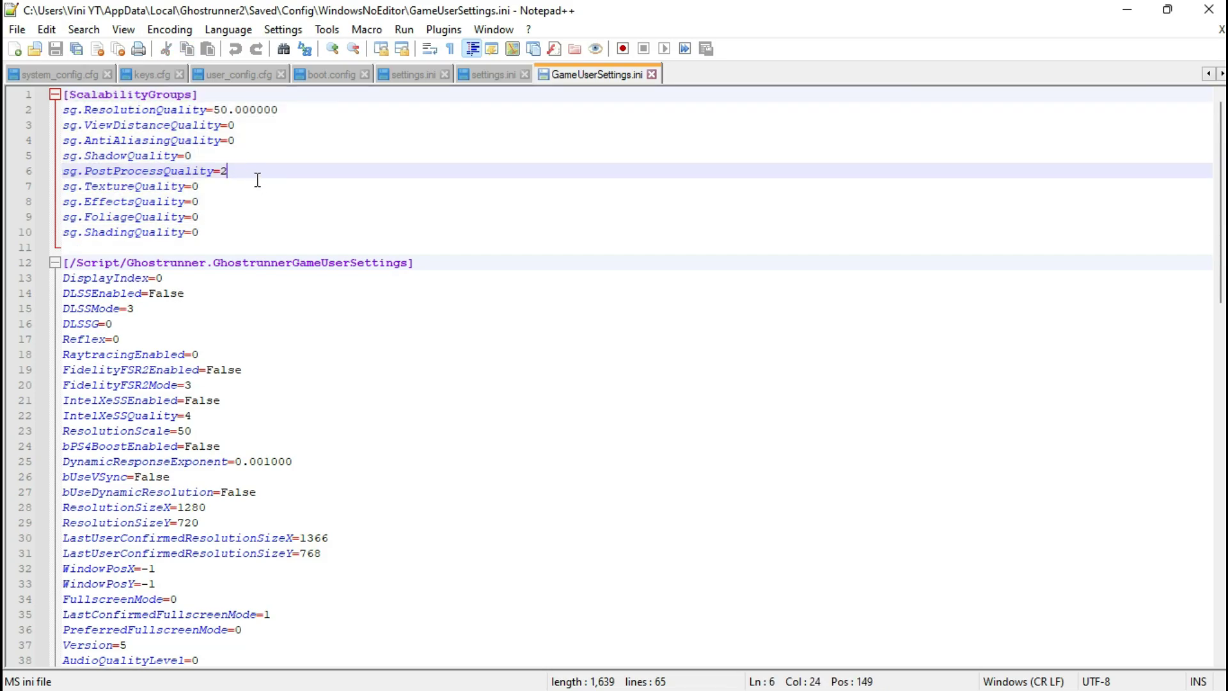
{"action": "key", "text": "BackSpace"}
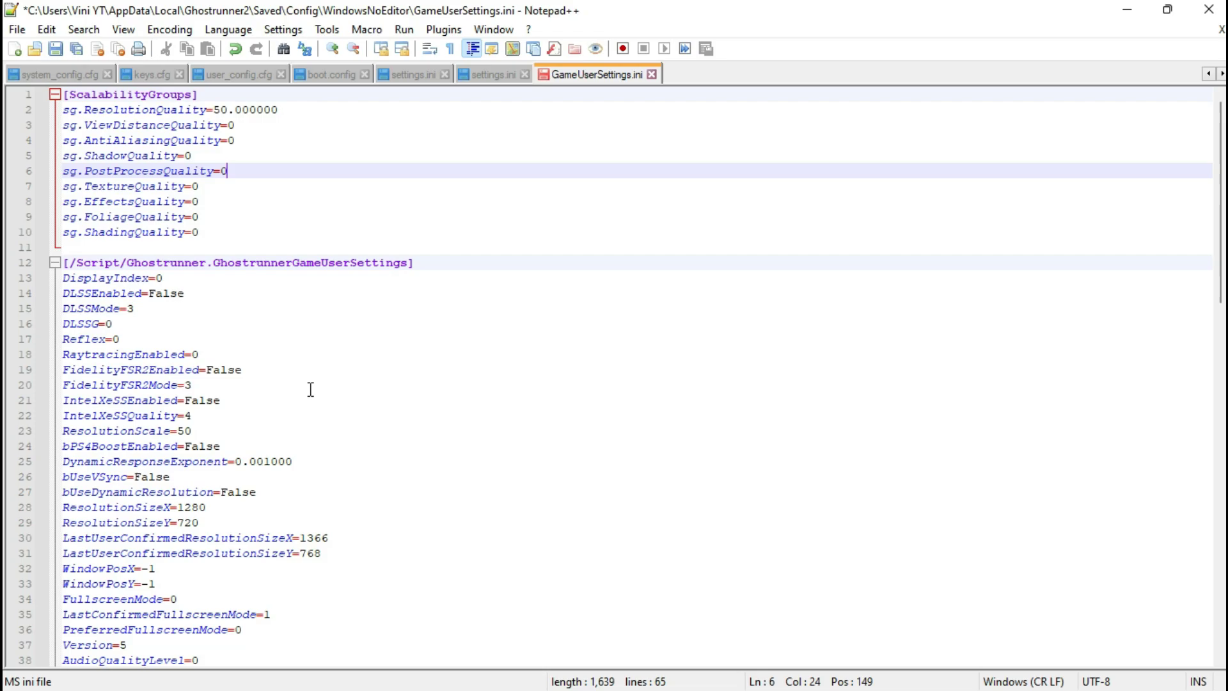
{"action": "left_click_drag", "start_coordinate": [209, 523], "coordinate": [52, 507]}
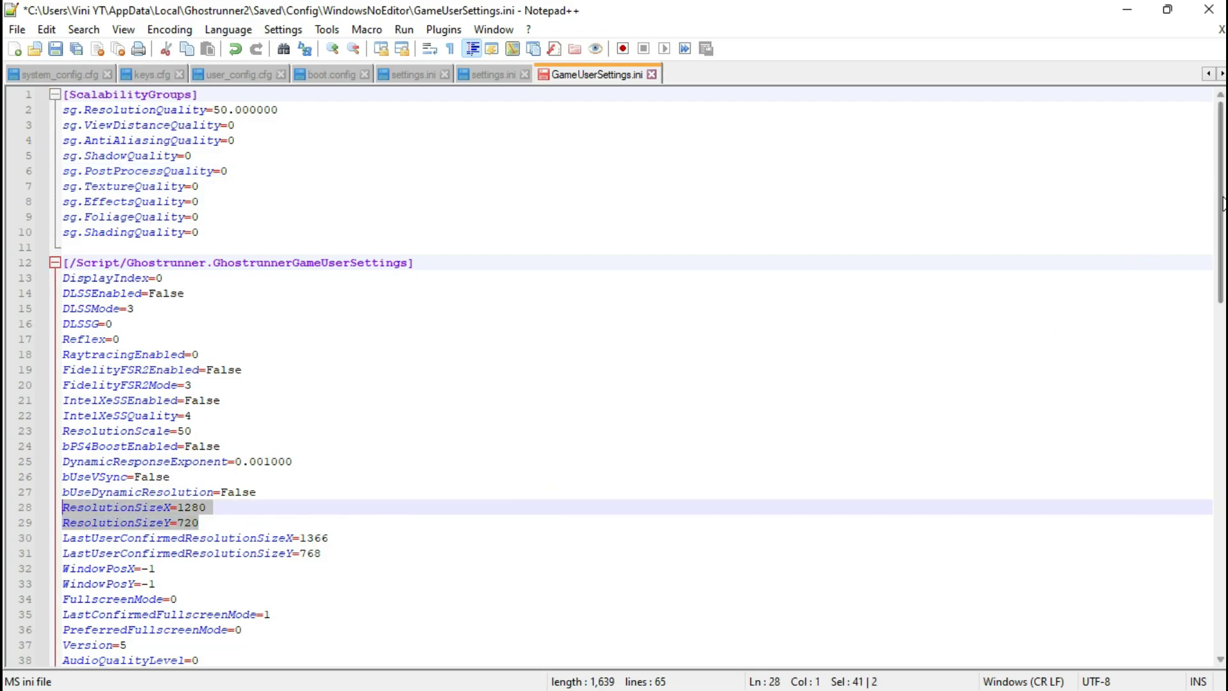
{"action": "mouse_move", "coordinate": [1220, 206]}
{"action": "left_mouse_down"}
{"action": "mouse_move", "coordinate": [1217, 390]}
{"action": "mouse_move", "coordinate": [1217, 208]}
{"action": "left_mouse_up"}
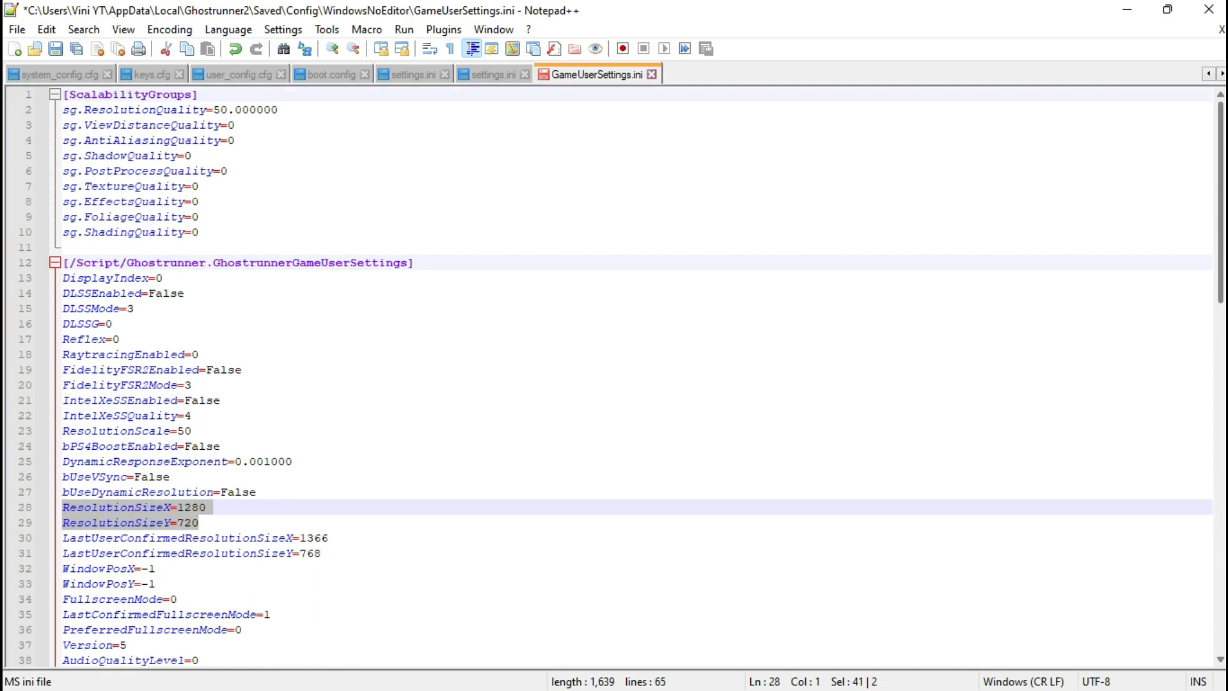
Step: Save GameUserSettings.ini and close Notepad++
{"action": "left_click", "coordinate": [18, 30]}
{"action": "left_click", "coordinate": [101, 167]}
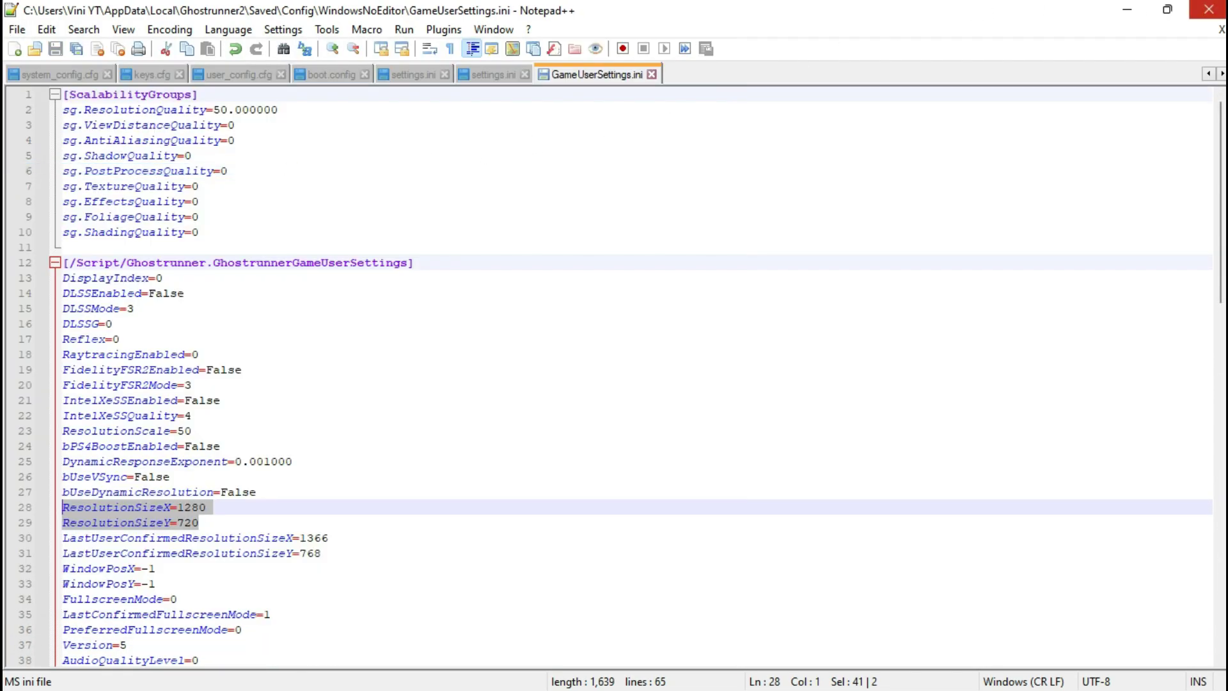
{"action": "left_click", "coordinate": [1208, 9]}
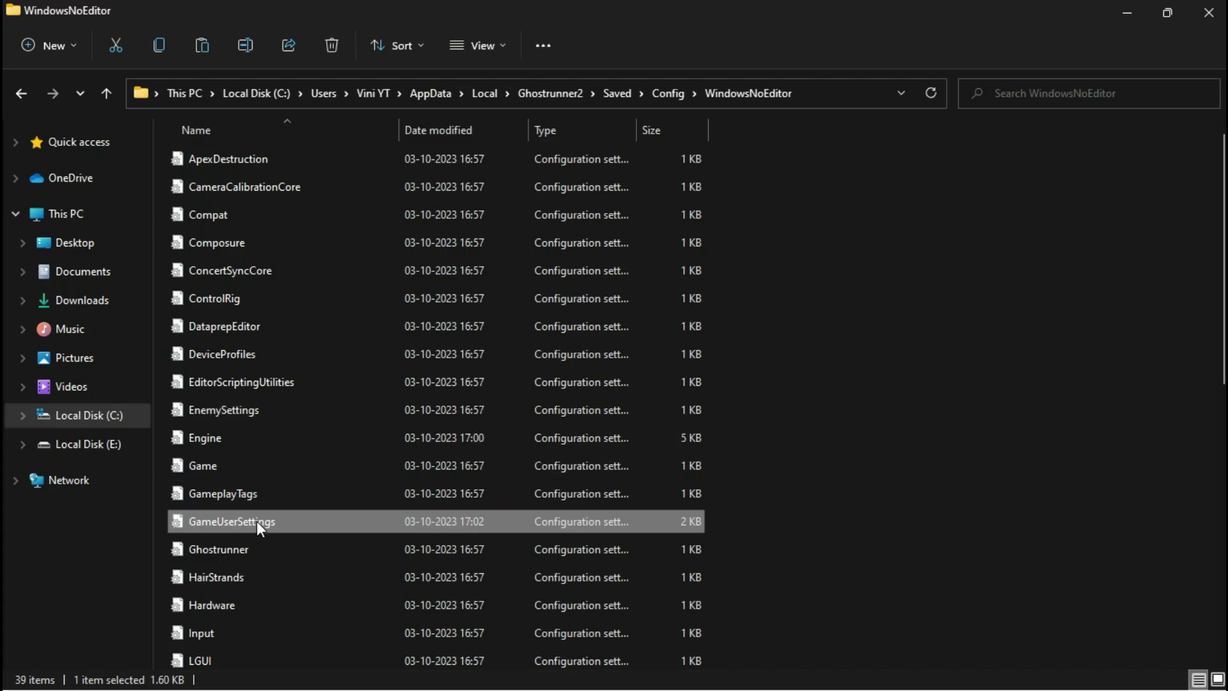
Step: Mark GameUserSettings.ini as Read-only in its file Properties, applying and confirming
{"action": "right_click", "coordinate": [244, 524]}
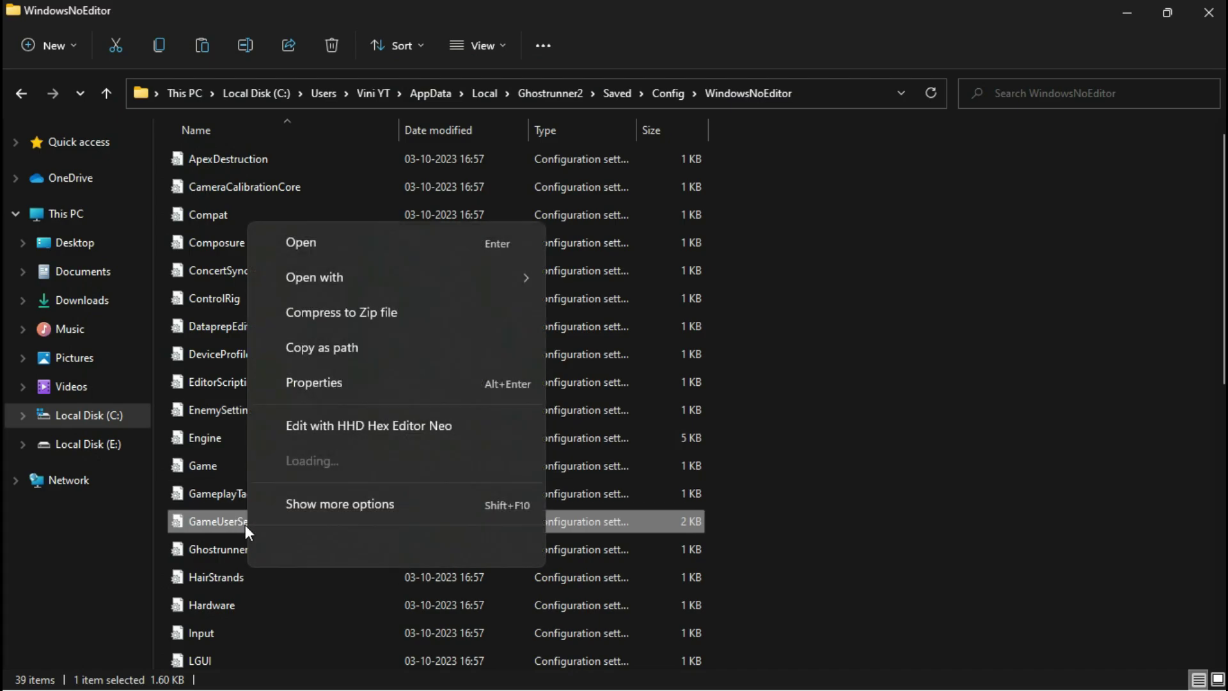
{"action": "left_click", "coordinate": [294, 515]}
{"action": "left_click", "coordinate": [330, 505]}
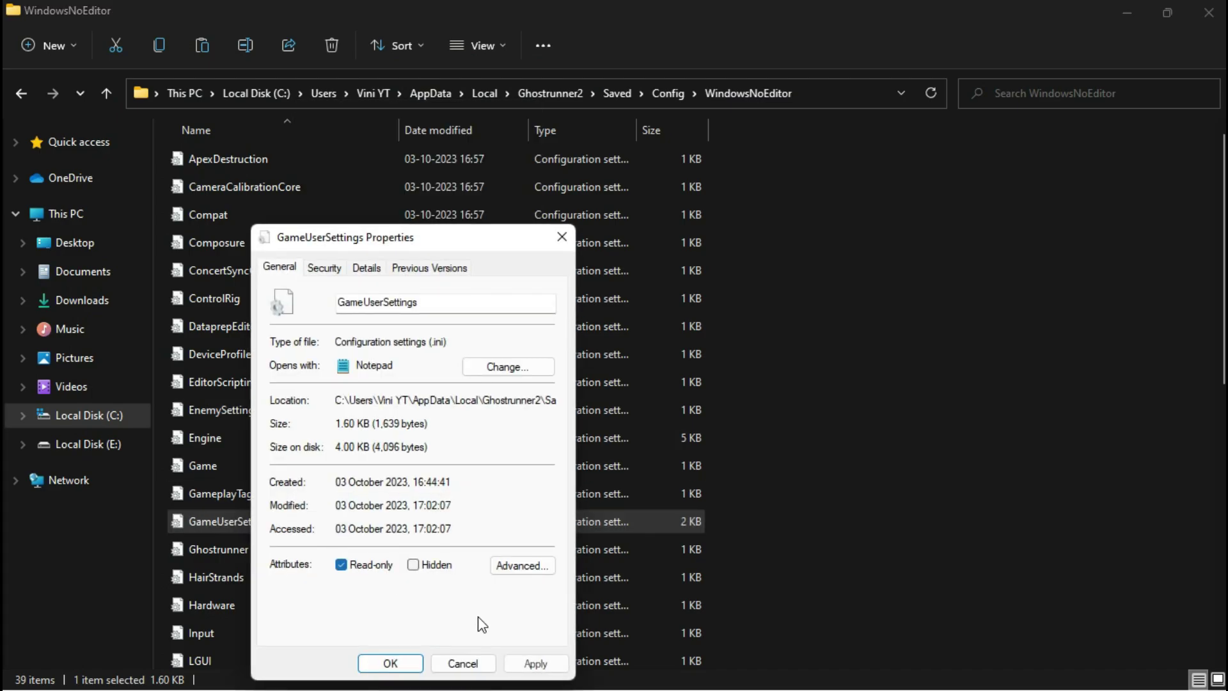
{"action": "left_click", "coordinate": [535, 663]}
{"action": "left_click", "coordinate": [389, 663]}
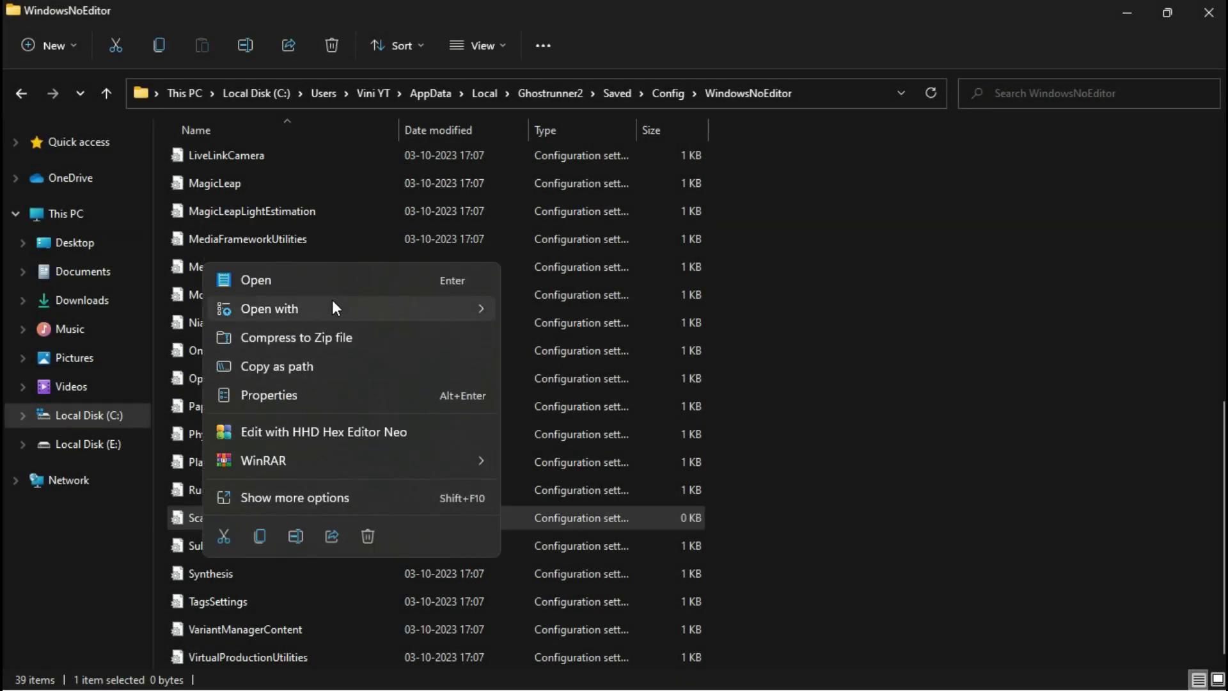
Step: Open Scalability.ini in Notepad++, paste the 31 low-quality settings lines, and save it
{"action": "mouse_move", "coordinate": [334, 308]}
{"action": "left_click", "coordinate": [551, 344]}
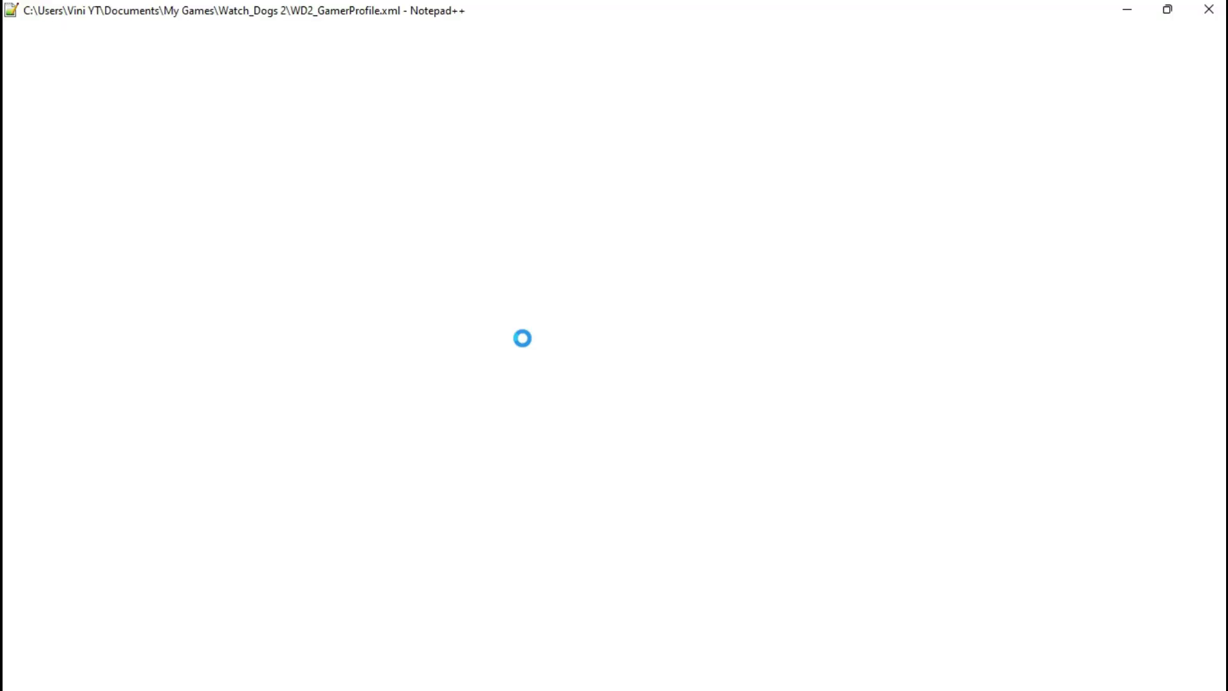
{"action": "right_click", "coordinate": [76, 101]}
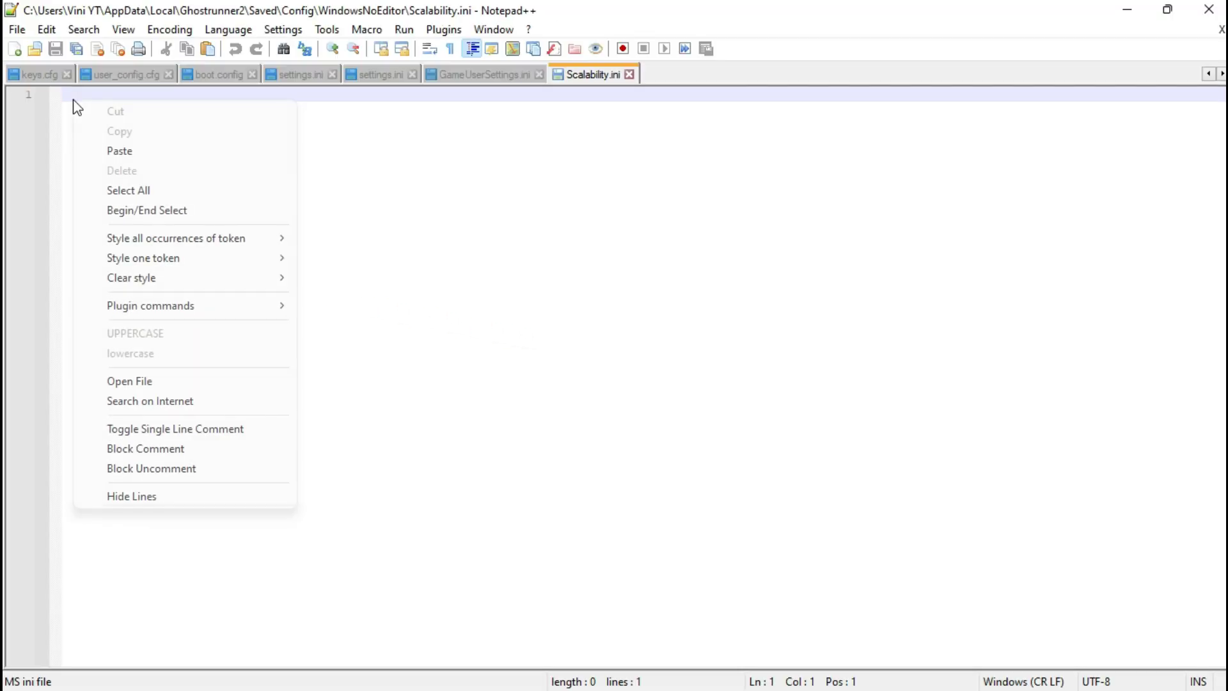
{"action": "left_click", "coordinate": [109, 151]}
{"action": "left_click_drag", "start_coordinate": [278, 550], "coordinate": [46, 110]}
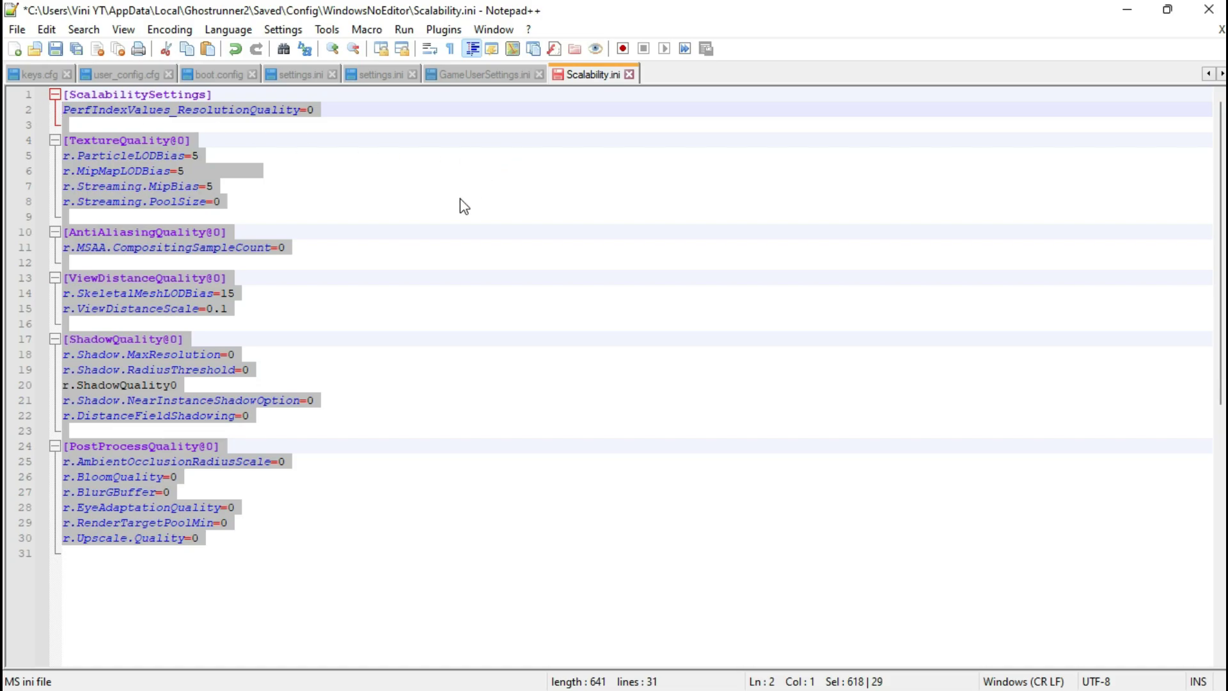
{"action": "left_click", "coordinate": [291, 578]}
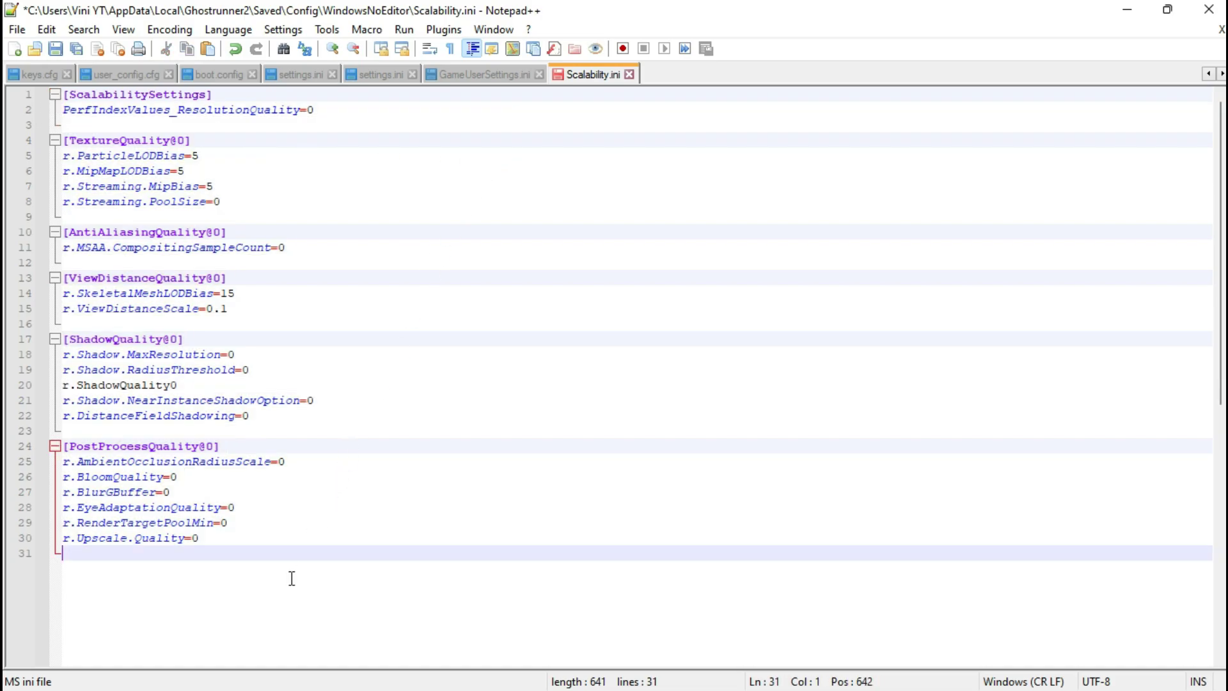
{"action": "left_click", "coordinate": [16, 29]}
{"action": "left_click", "coordinate": [45, 167]}
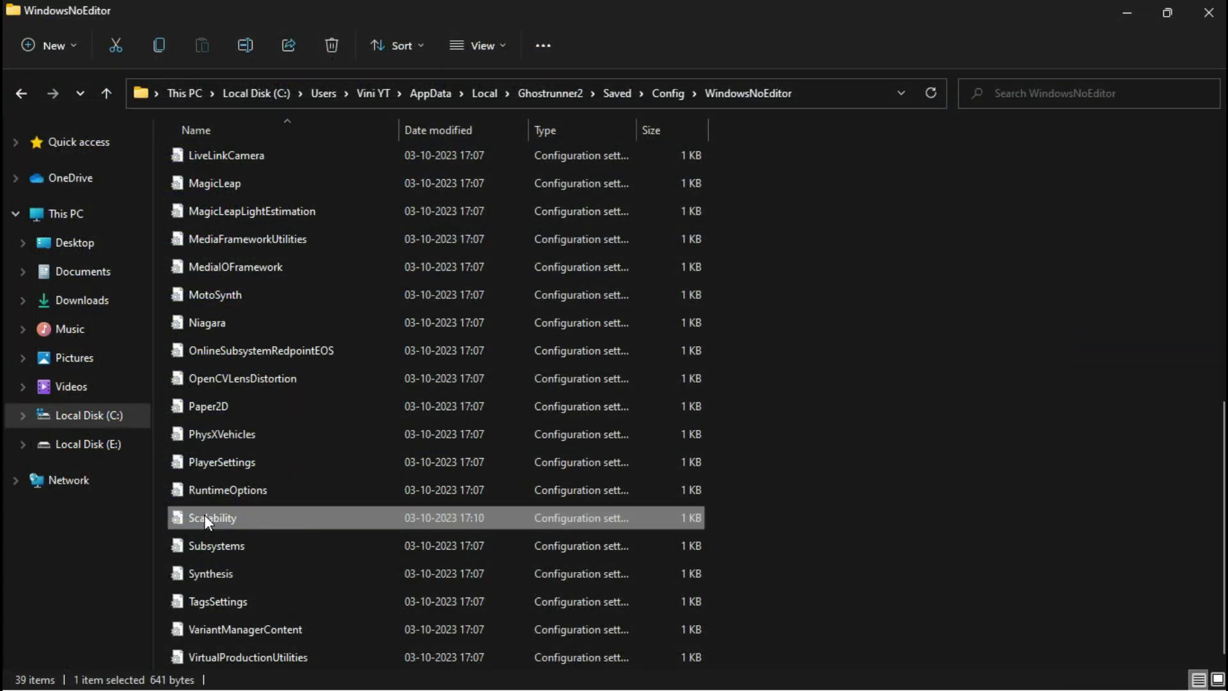
Step: Tick Read-only in Scalability.ini's Properties, then Apply and OK
{"action": "right_click", "coordinate": [219, 515]}
{"action": "left_click", "coordinate": [281, 502]}
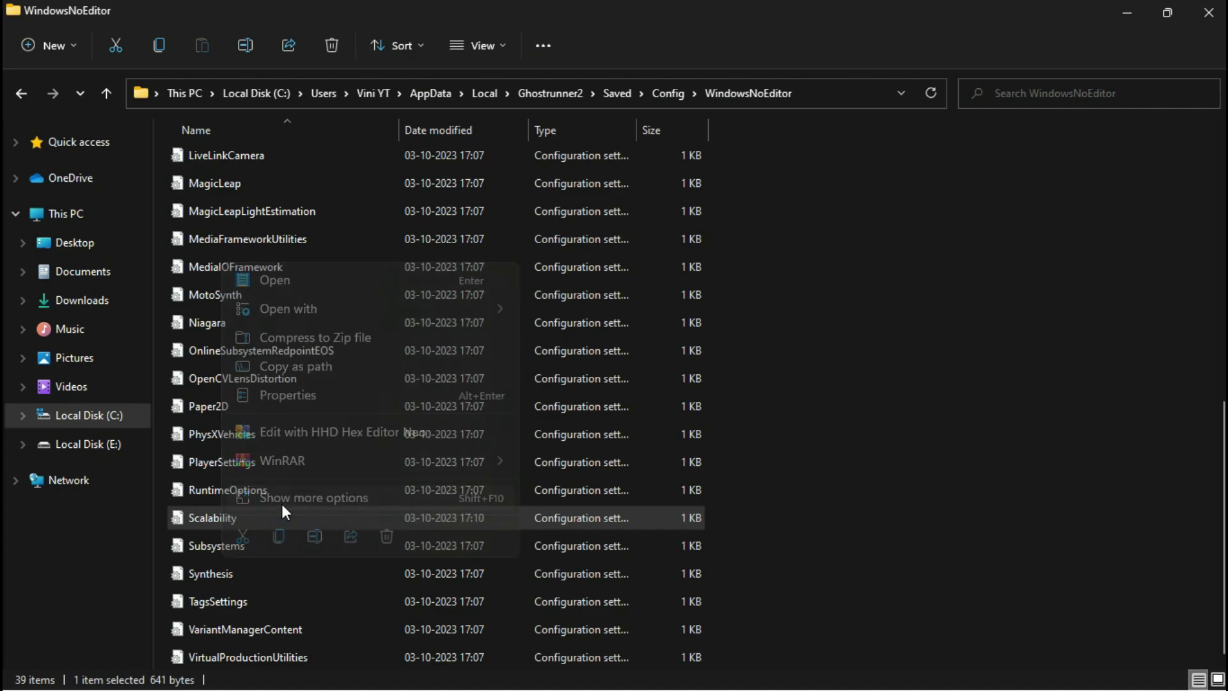
{"action": "left_click", "coordinate": [334, 489]}
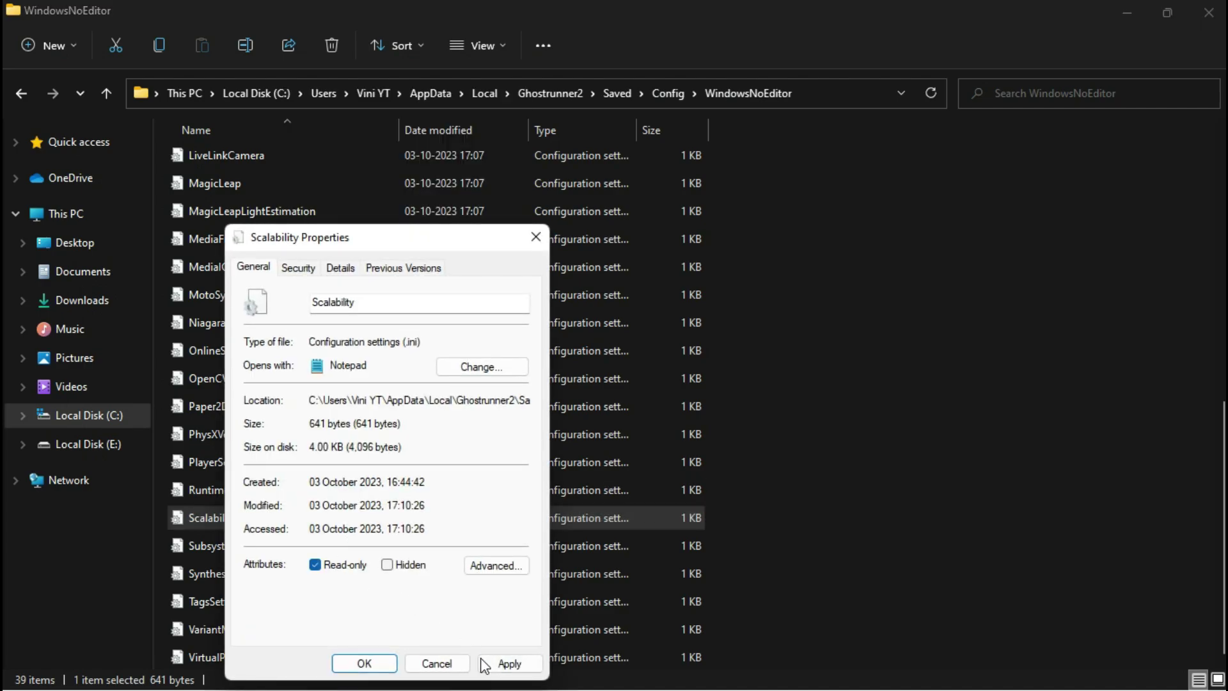
{"action": "left_click", "coordinate": [509, 663]}
{"action": "left_click", "coordinate": [364, 664]}
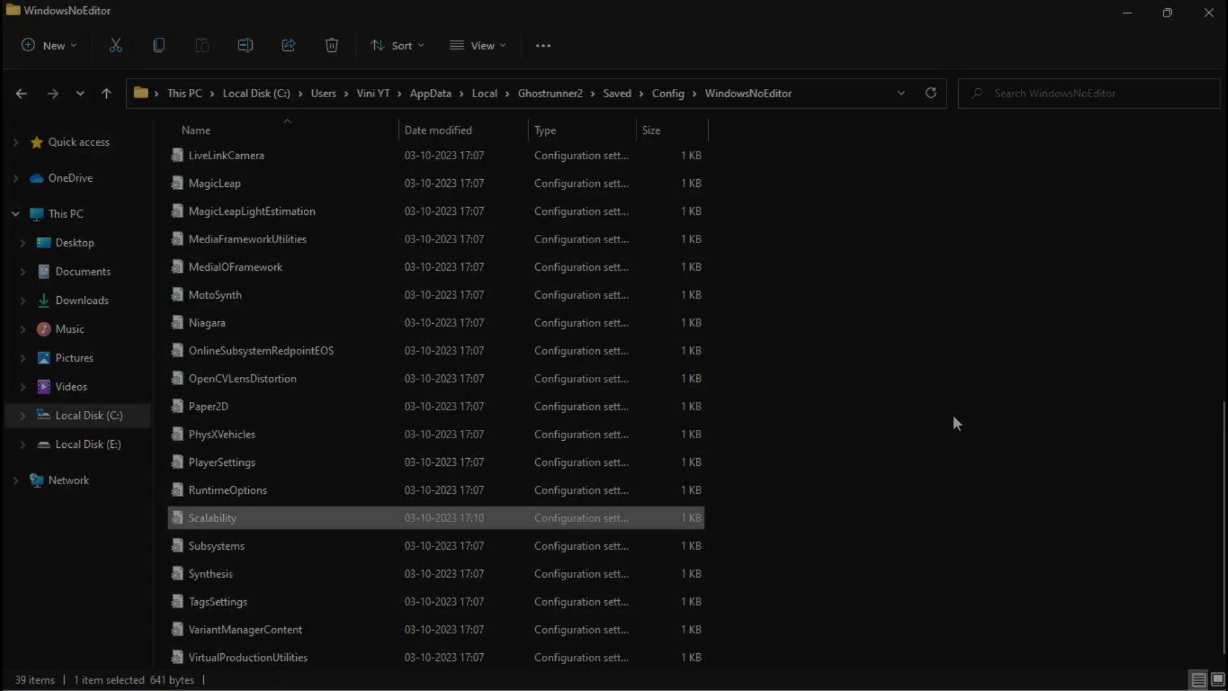